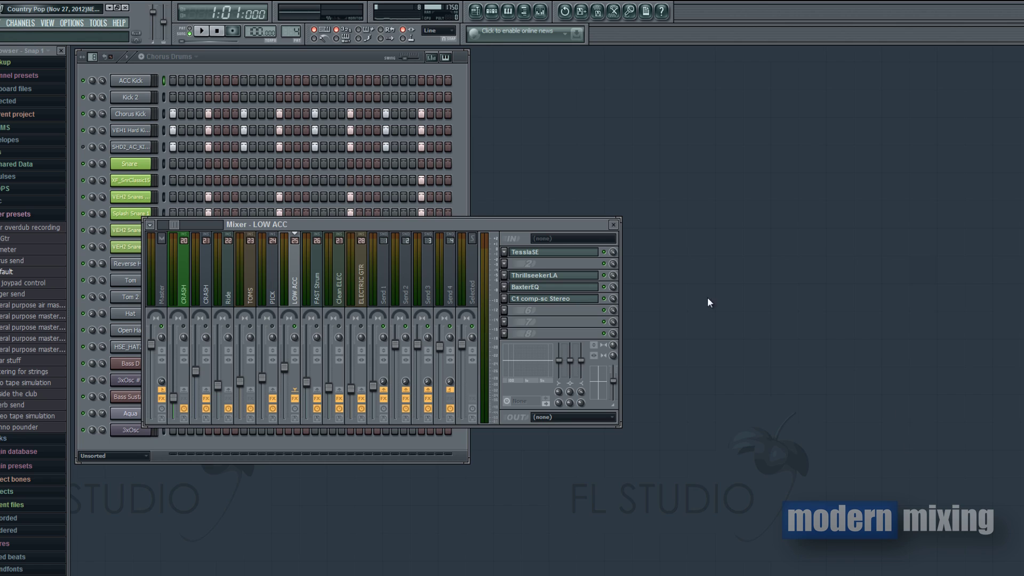
- Play the LOW ACC track with TesslaSE, ThrillseekerLA, BaxterEQ and C1 comp-sc Stereo bypassed, and again with all four enabled
click(603, 252)
click(604, 275)
click(604, 287)
click(604, 298)
key(space)
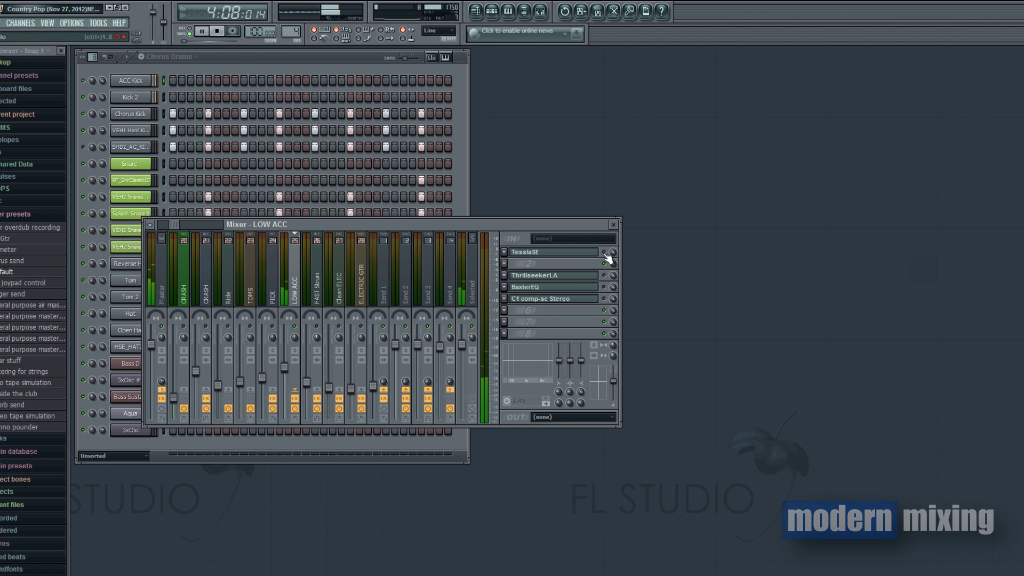
key(space)
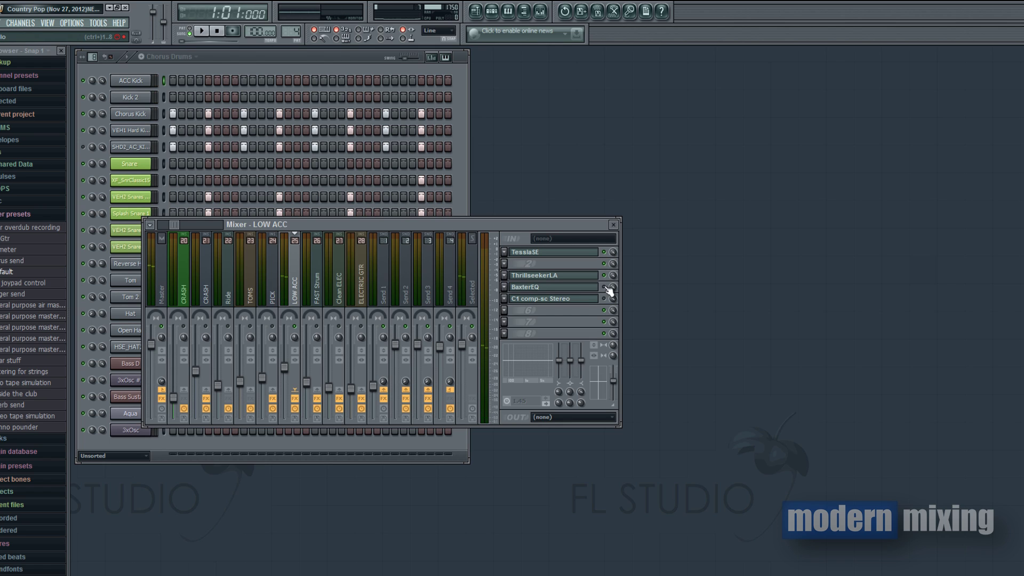
key(space)
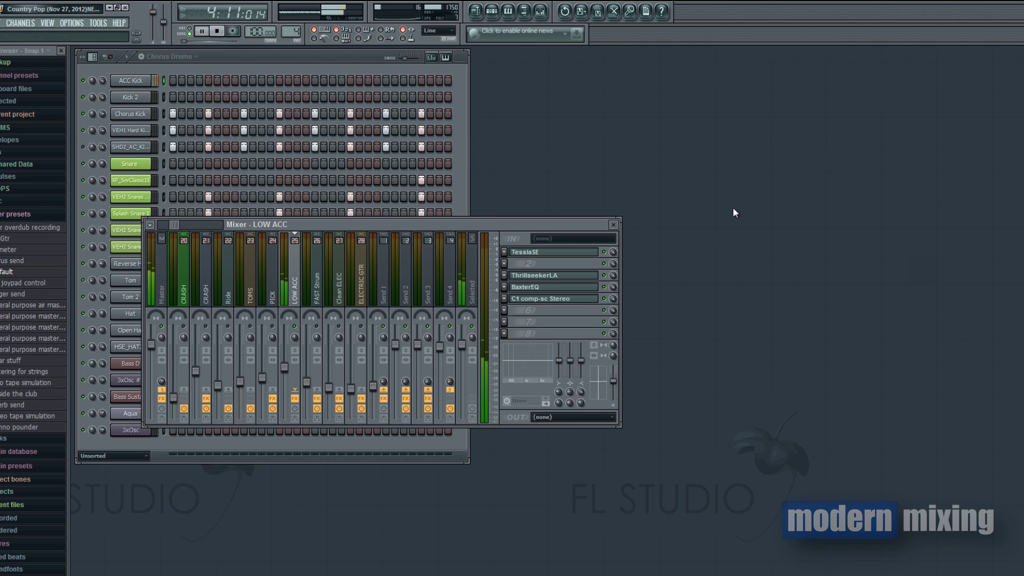
key(space)
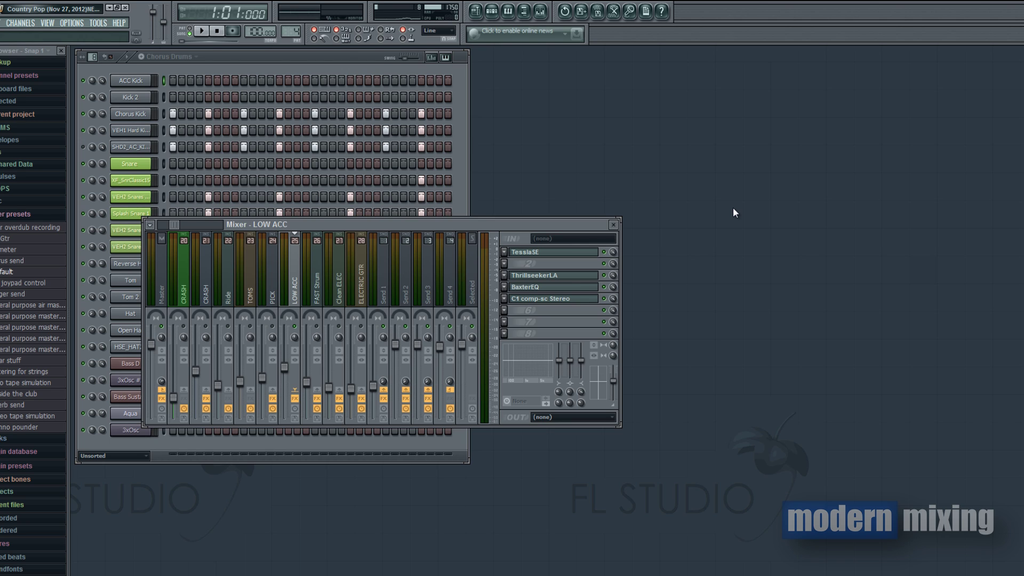
- Open TesslaSE on the LOW ACC track and bypass ThrillseekerLA, BaxterEQ and C1 comp-sc Stereo
click(566, 256)
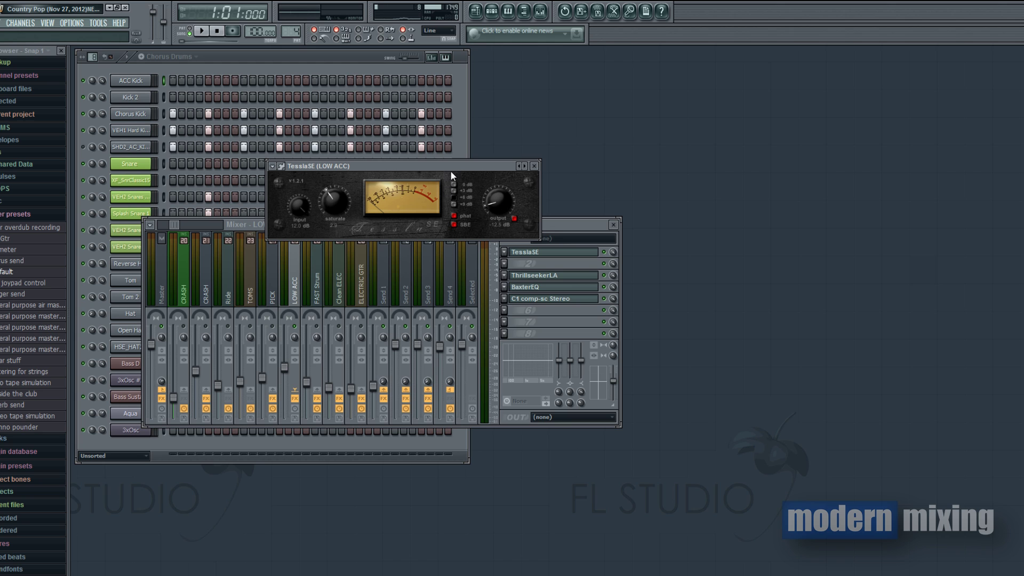
drag(479, 164, 571, 139)
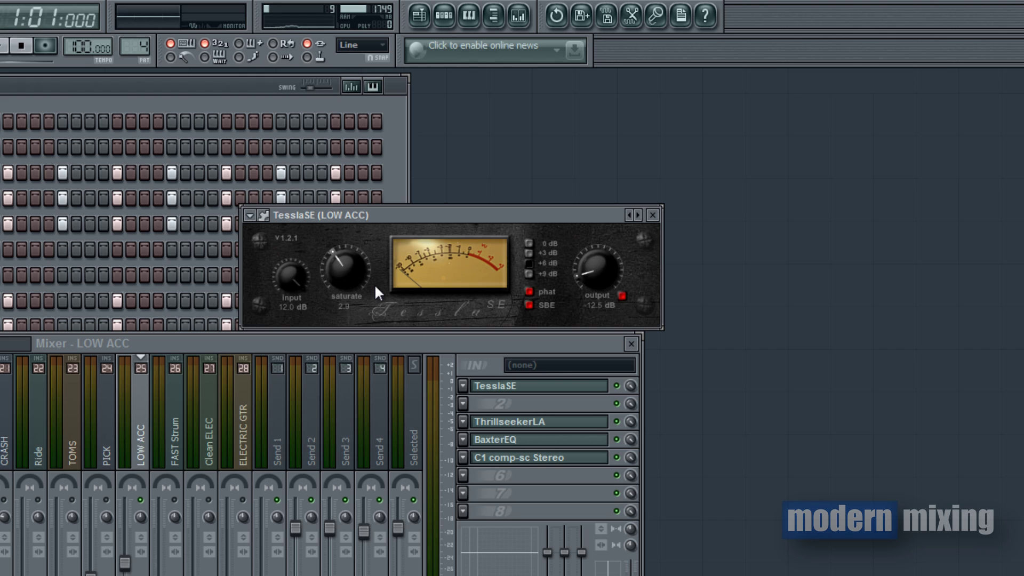
click(615, 422)
click(616, 440)
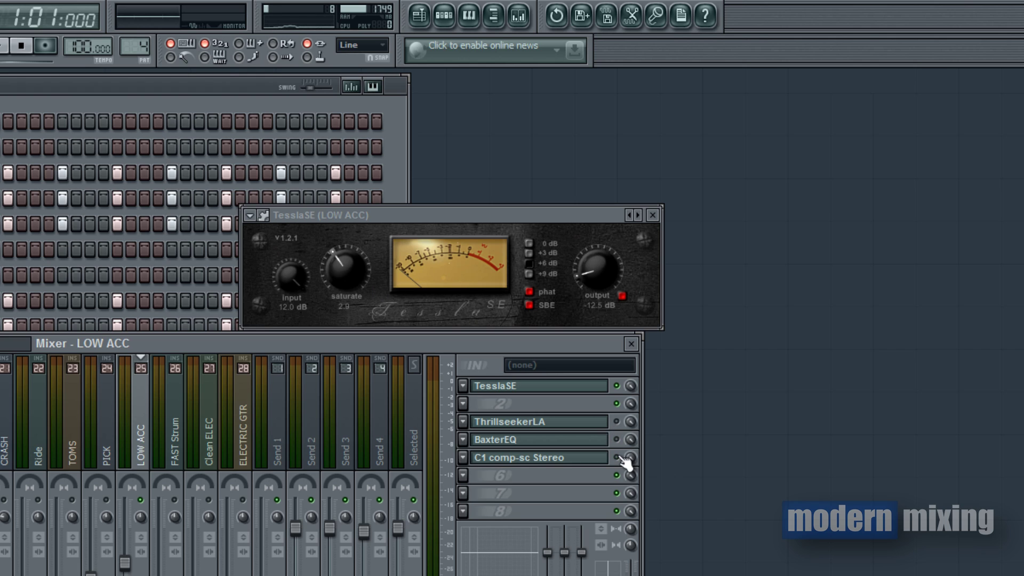
click(616, 458)
- Compare the LOW ACC track with TesslaSE on and off during playback, leaving it enabled and closing its window
key(space)
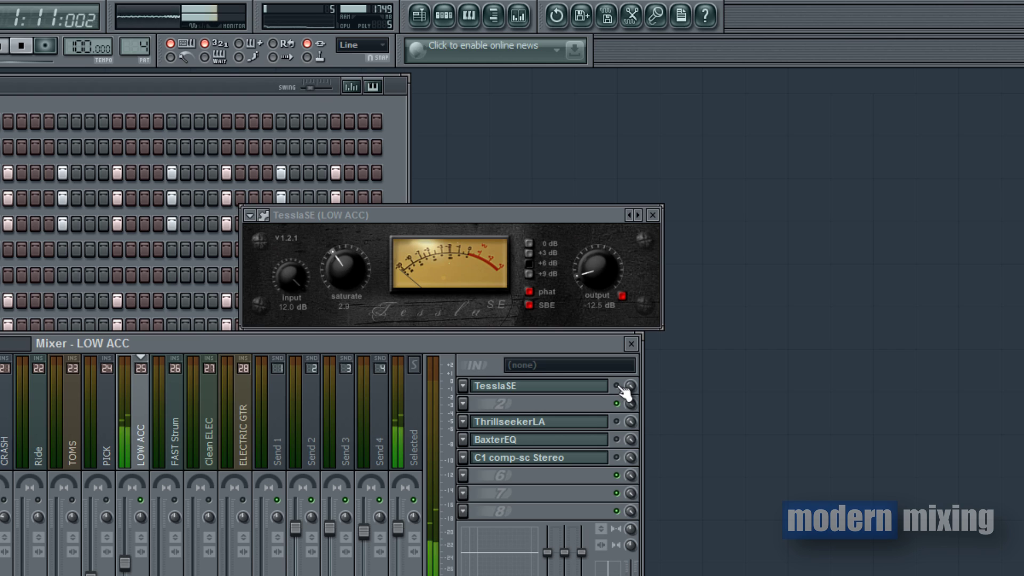
click(617, 386)
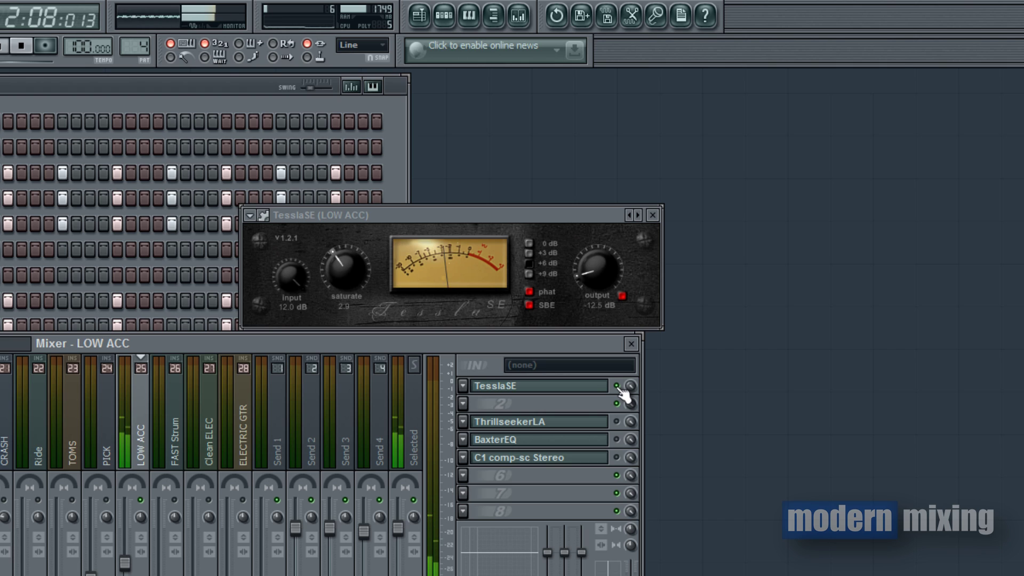
click(617, 386)
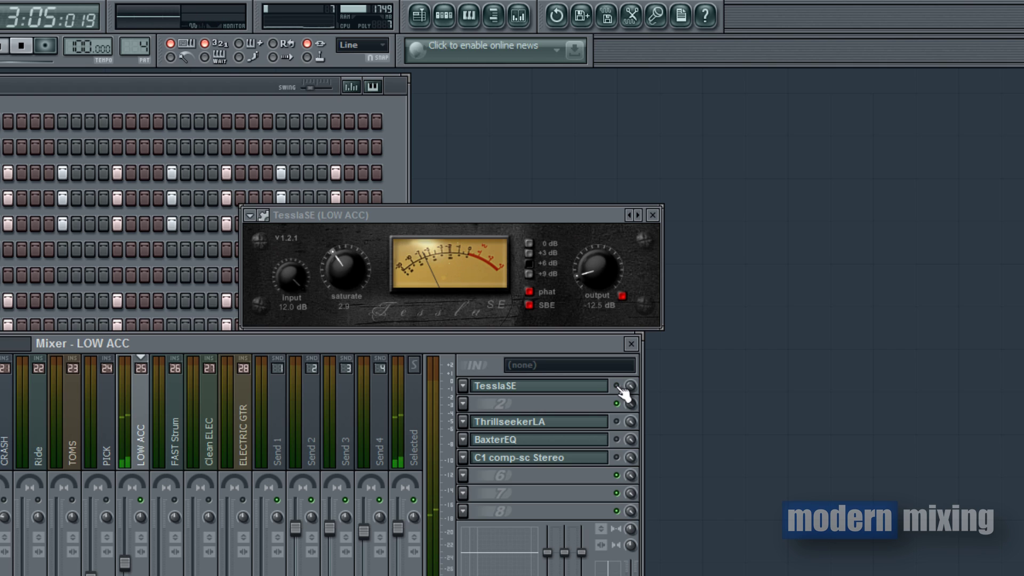
click(617, 386)
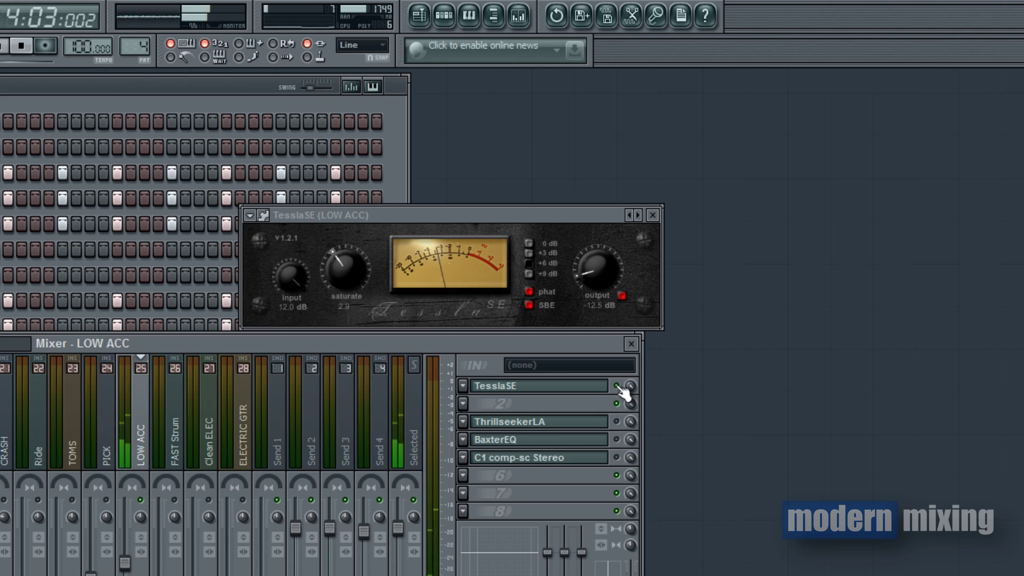
click(617, 386)
click(617, 386)
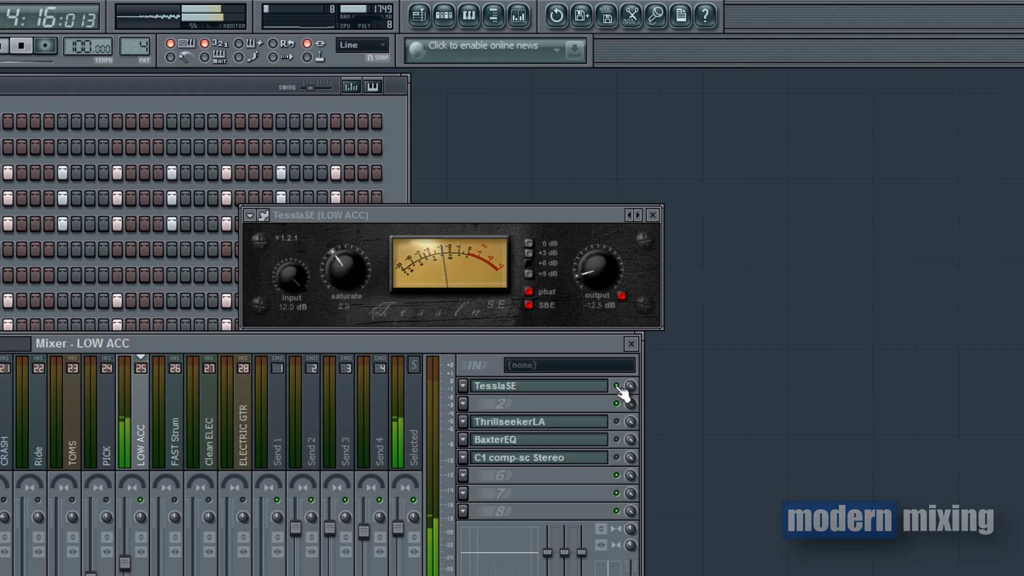
click(617, 386)
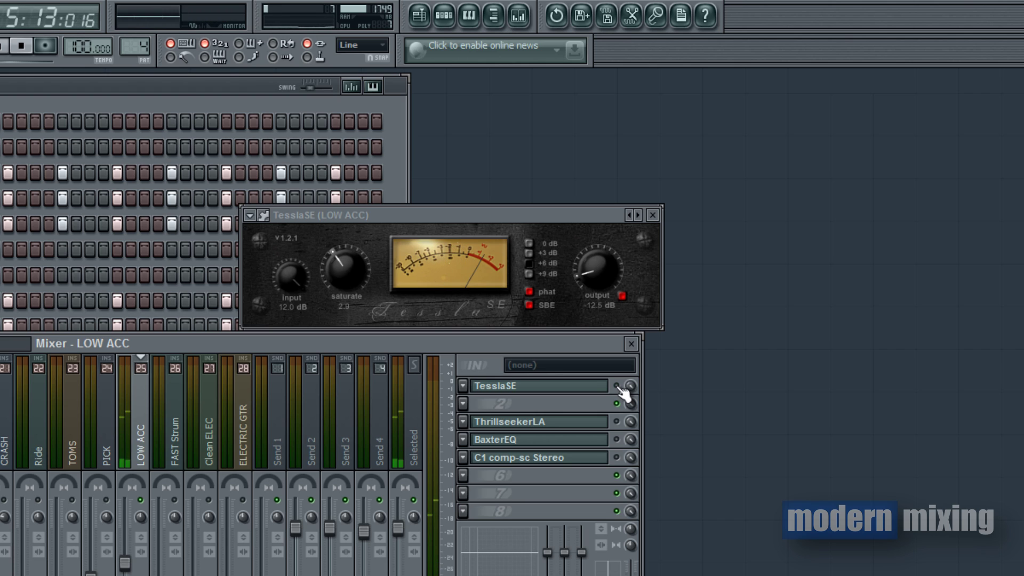
click(617, 386)
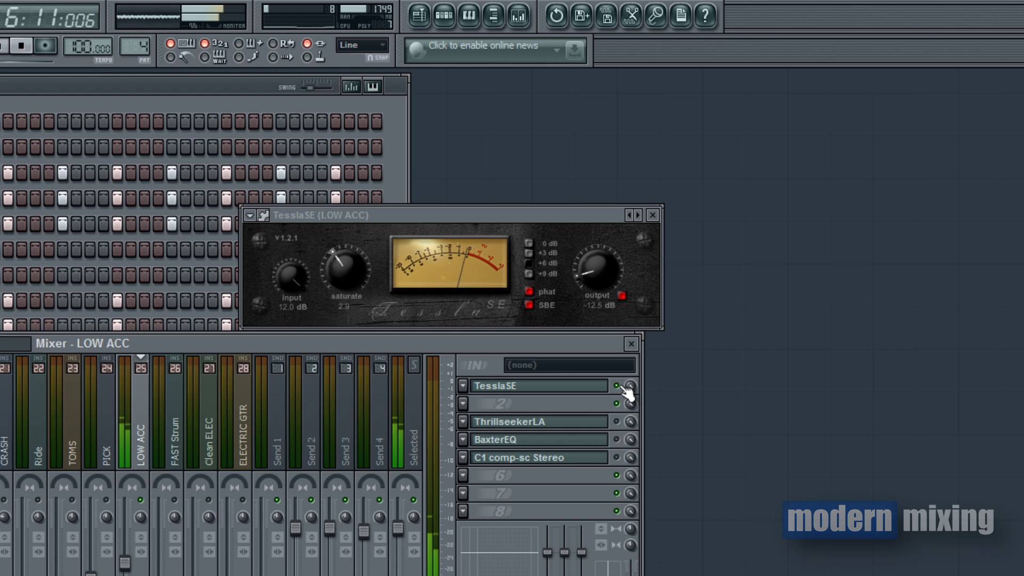
click(616, 386)
key(space)
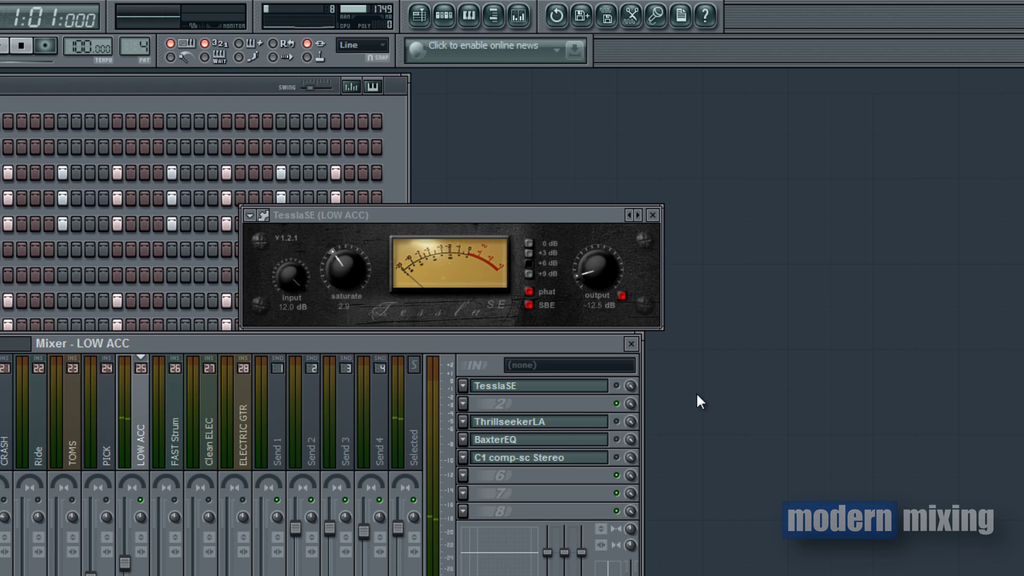
click(618, 385)
click(654, 215)
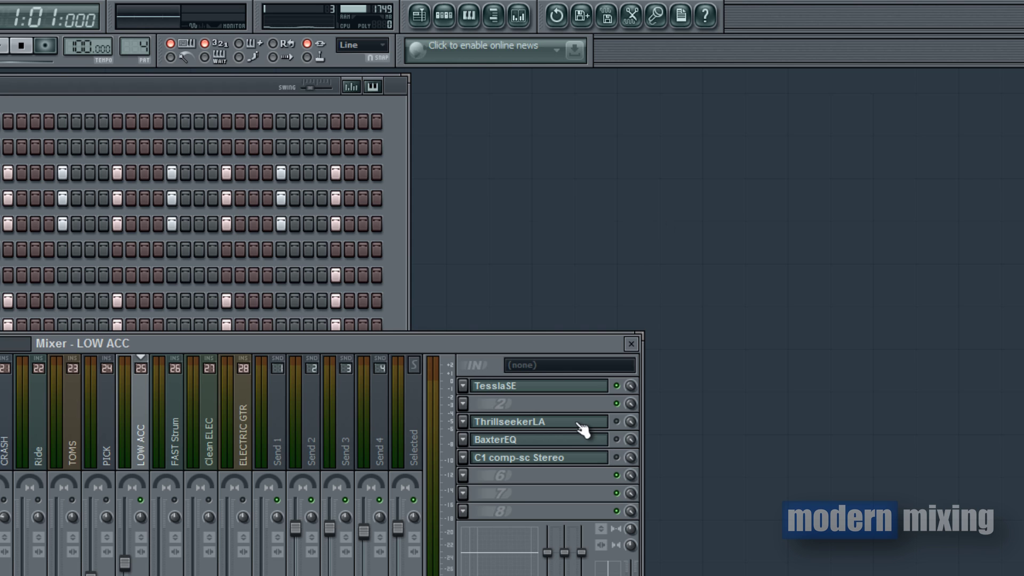
- Open ThrillseekerLA on the LOW ACC track, place its window above the mixer and view its list of presets
click(571, 427)
drag(465, 198, 751, 141)
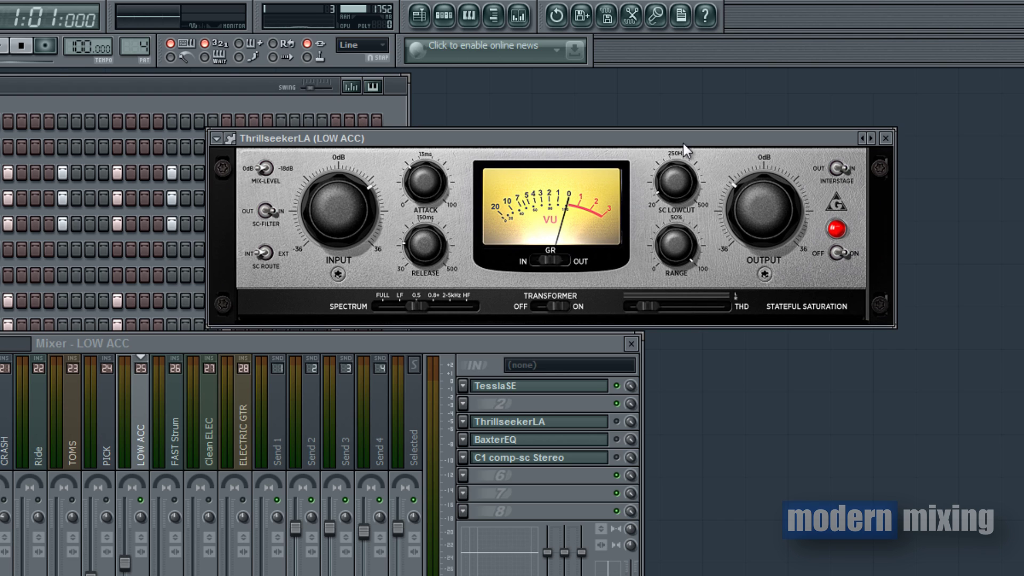
click(216, 138)
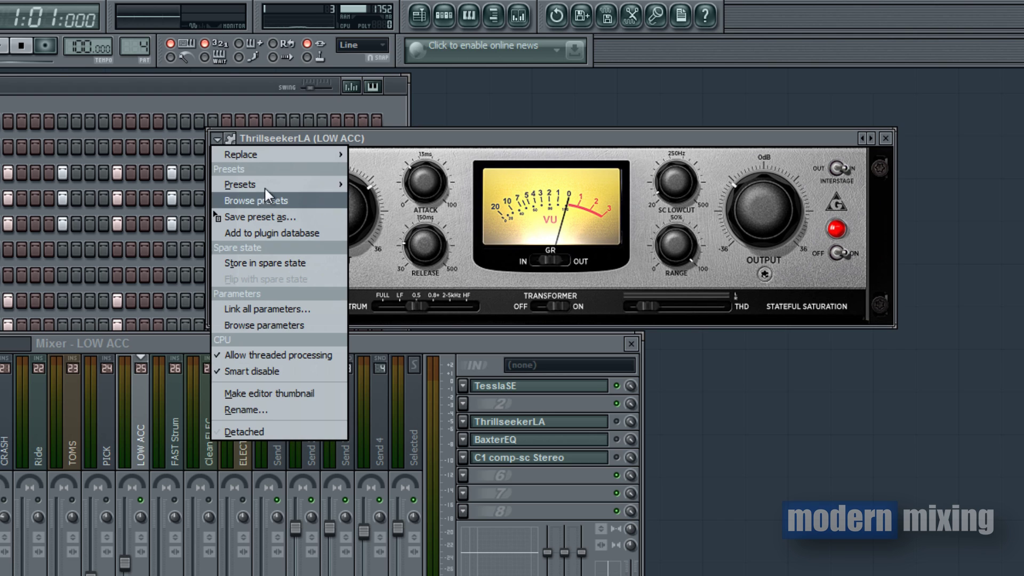
mouse_move(268, 185)
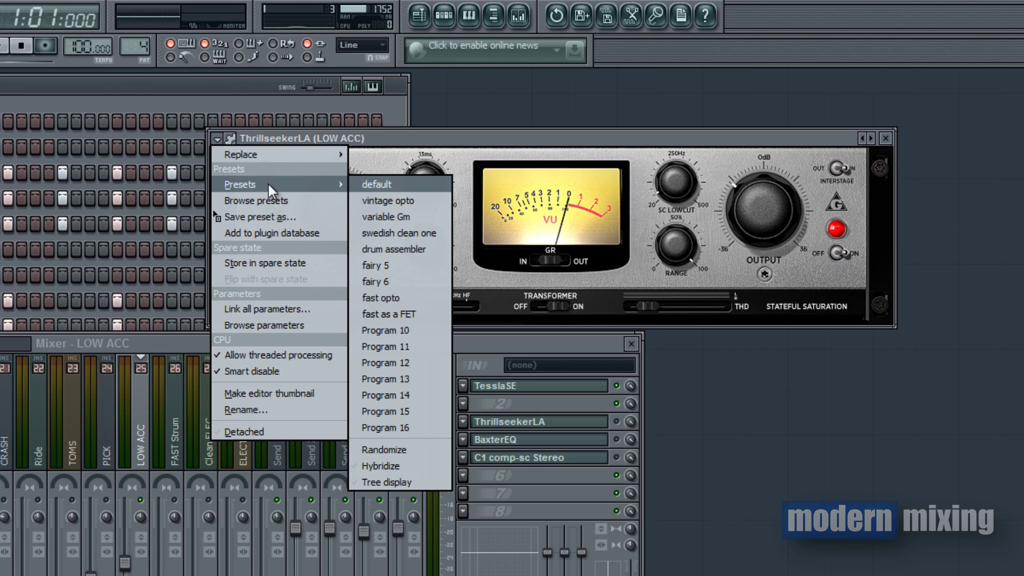
click(527, 130)
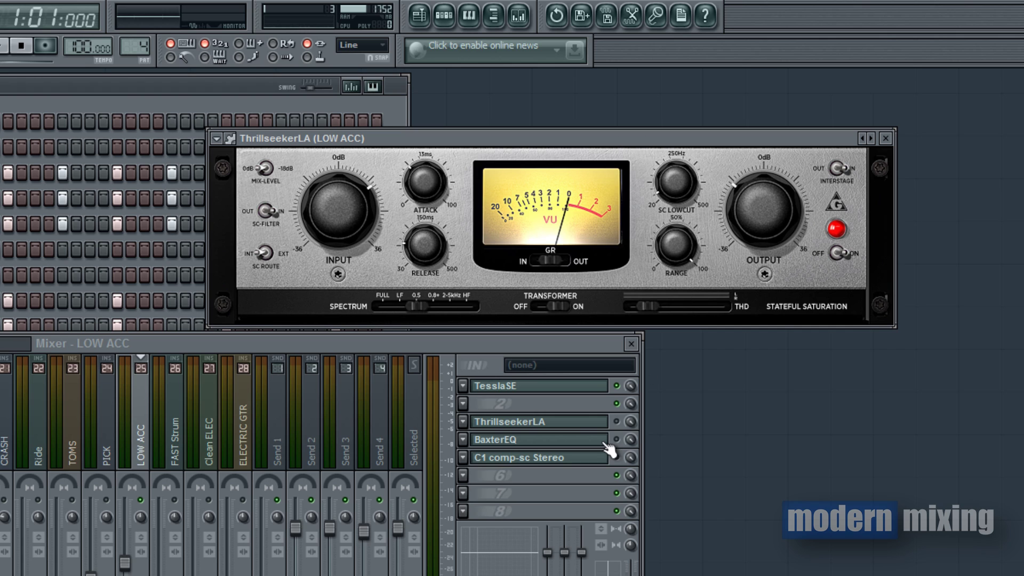
- Enable ThrillseekerLA on the LOW ACC track during playback to hear its compression, and stop playback
click(616, 457)
key(space)
click(617, 422)
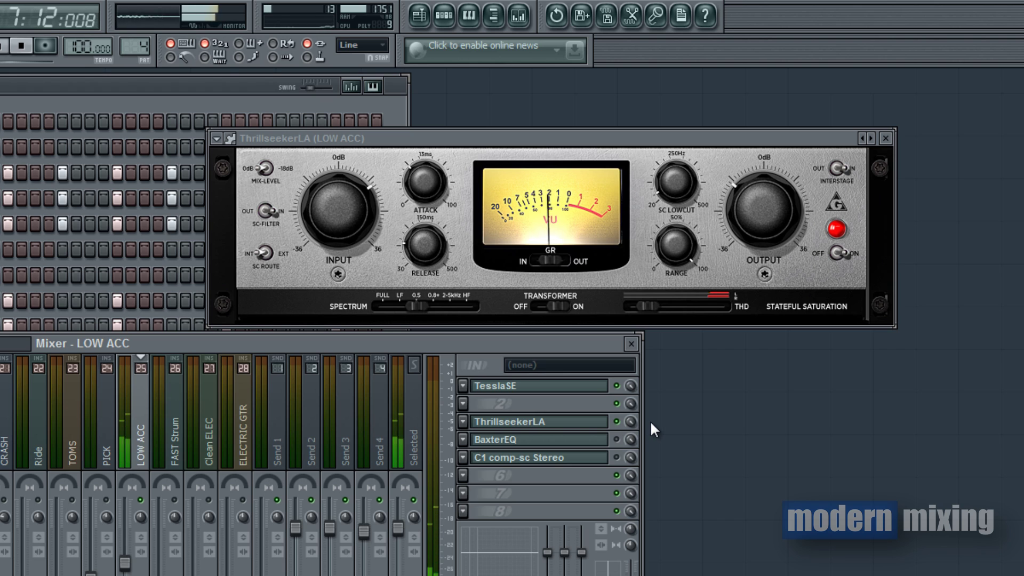
key(space)
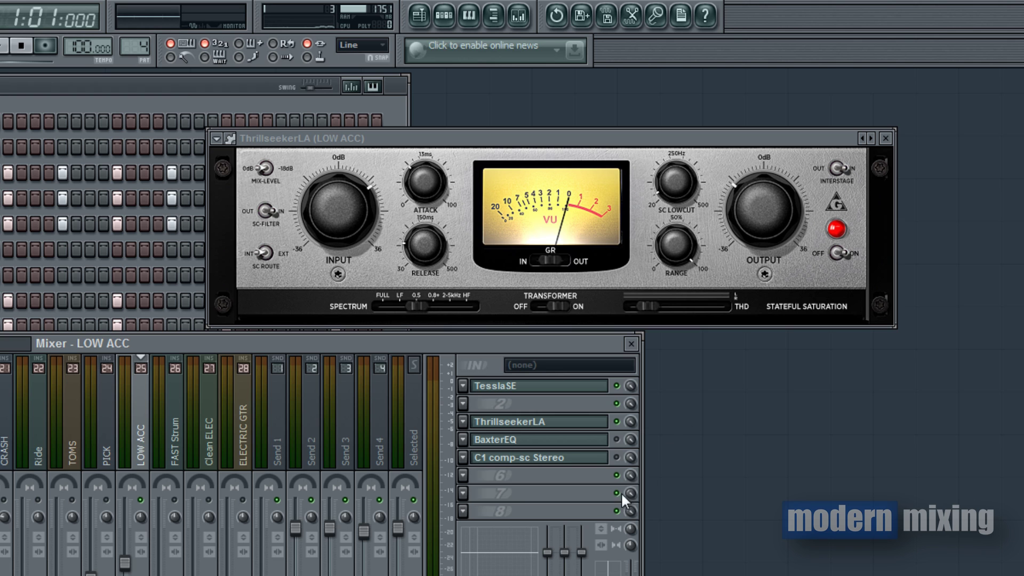
- Open BaxterEQ, close the ThrillseekerLA window and place the equalizer above the mixer so the effect slots stay accessible
click(555, 440)
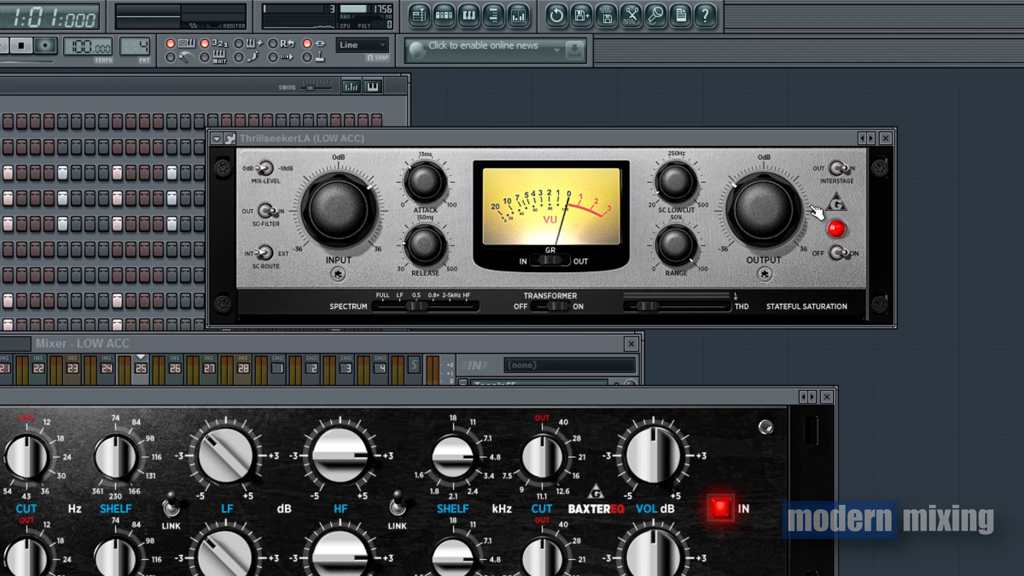
click(885, 138)
drag(580, 385, 719, 242)
drag(620, 249, 617, 275)
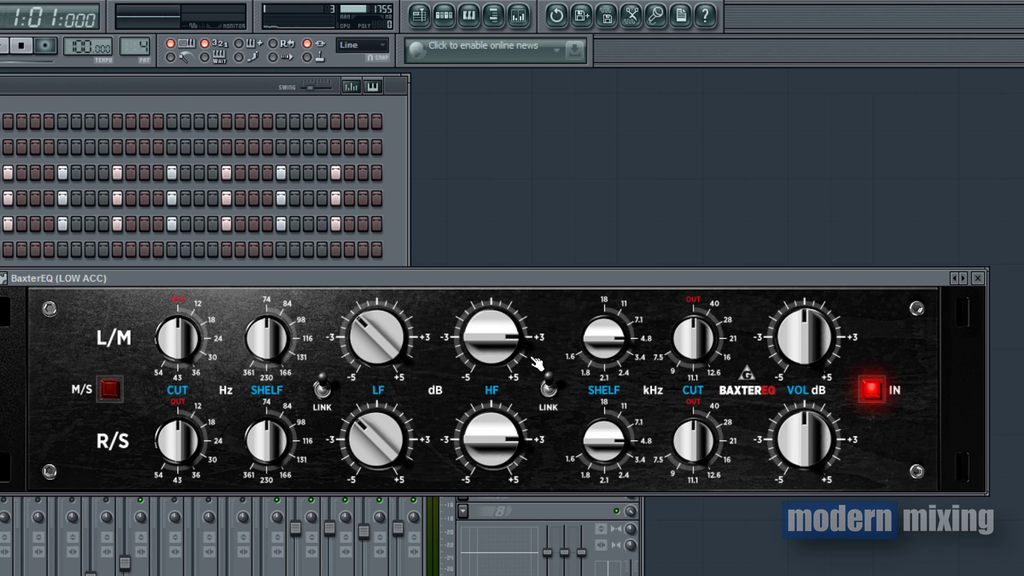
click(545, 378)
drag(903, 282, 866, 104)
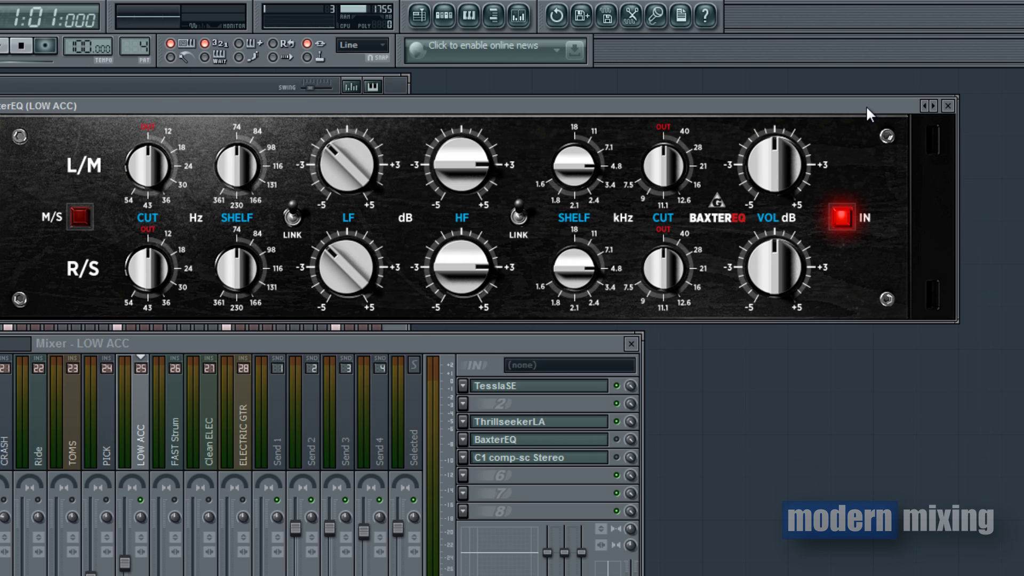
- Compare the LOW ACC track with BaxterEQ on and off during playback, leave it enabled and stop playback
click(617, 440)
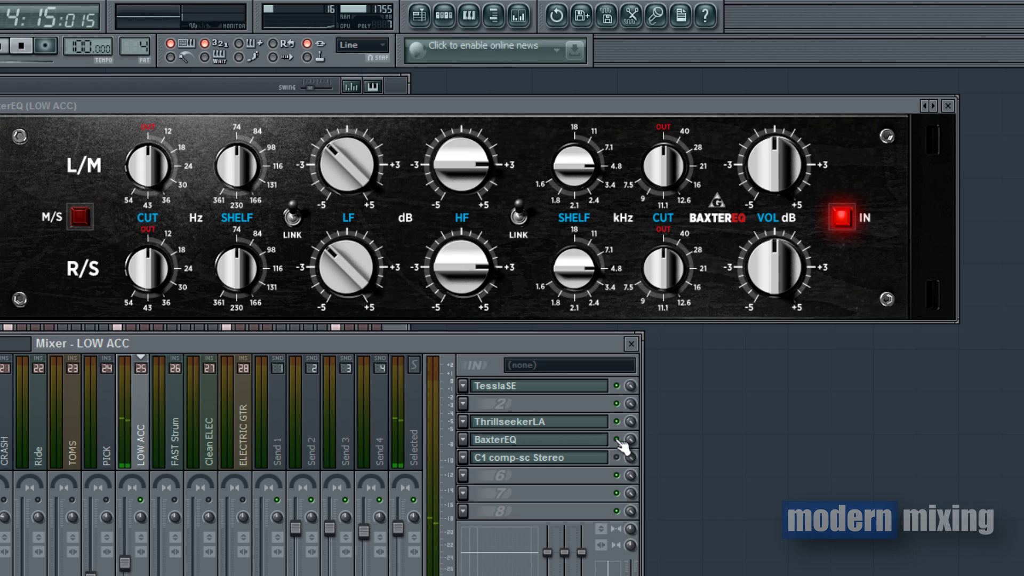
click(618, 440)
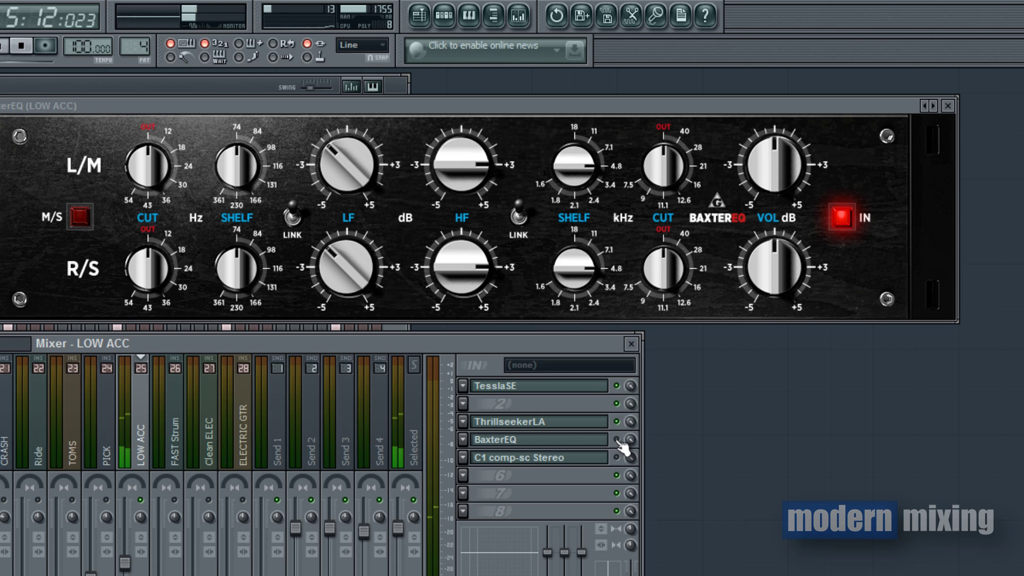
click(618, 440)
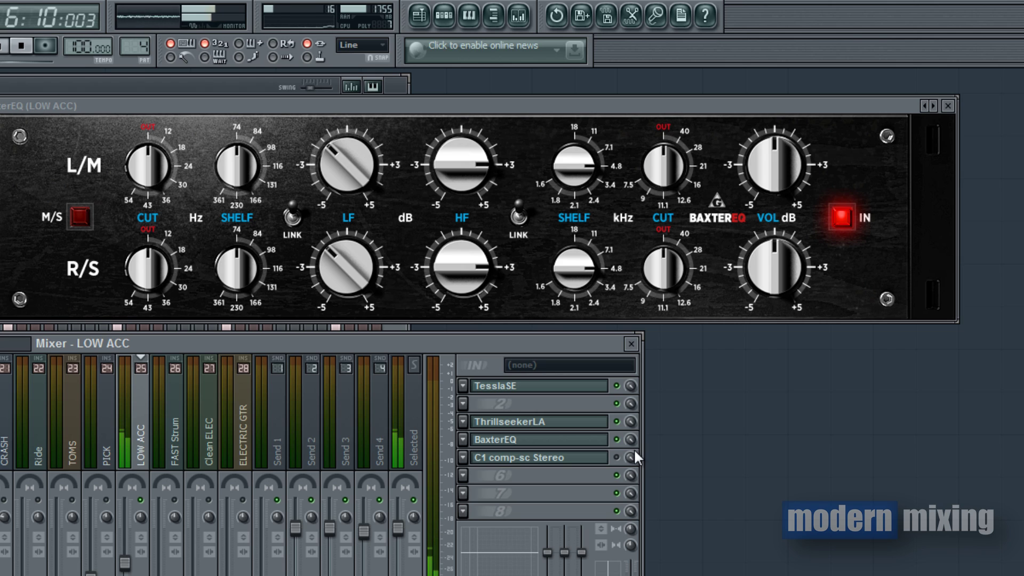
key(space)
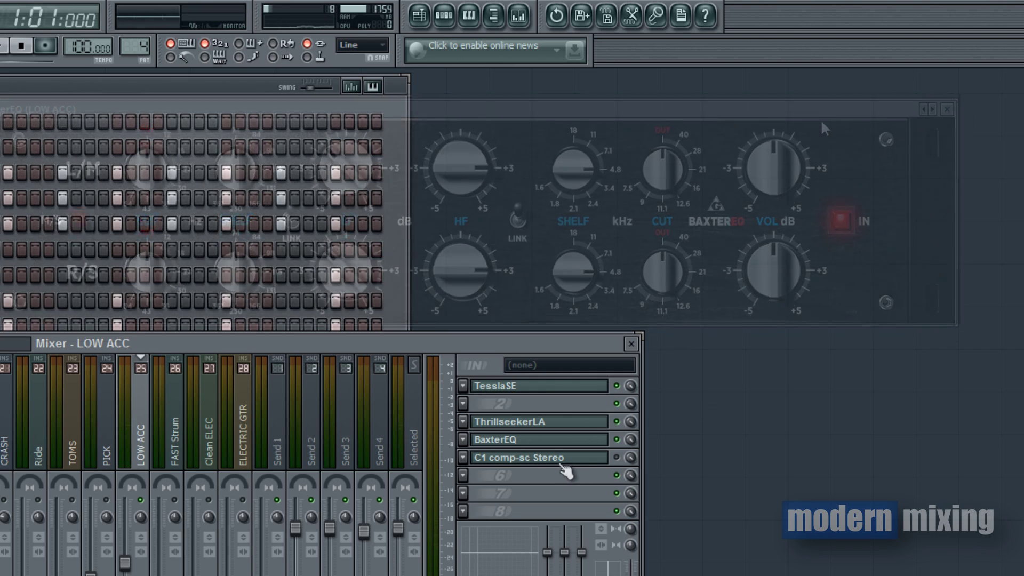
- Open C1 comp-sc Stereo on the LOW ACC track and arrange its window and the mixer side by side
click(561, 459)
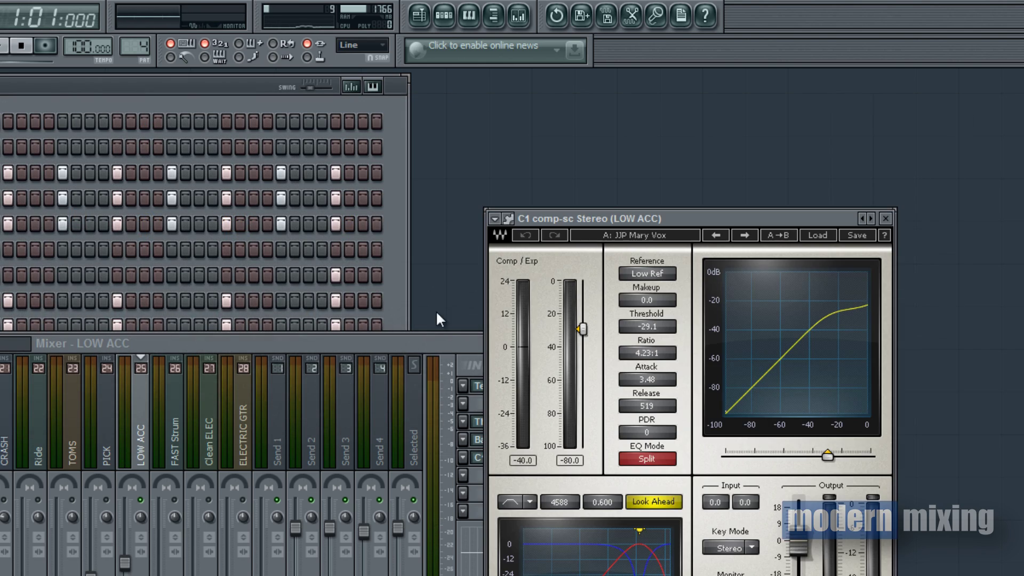
drag(695, 221, 961, 189)
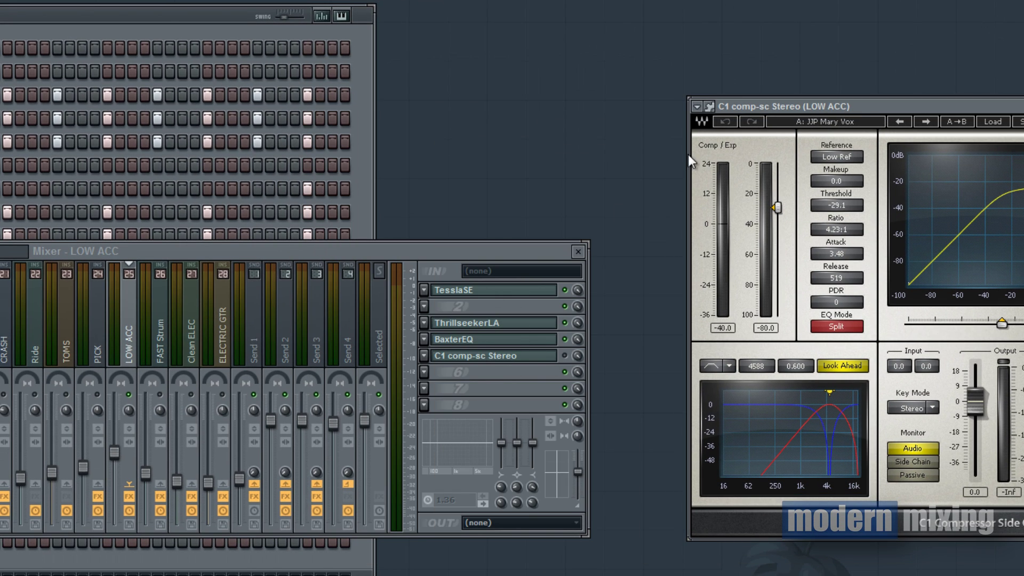
drag(877, 117, 554, 105)
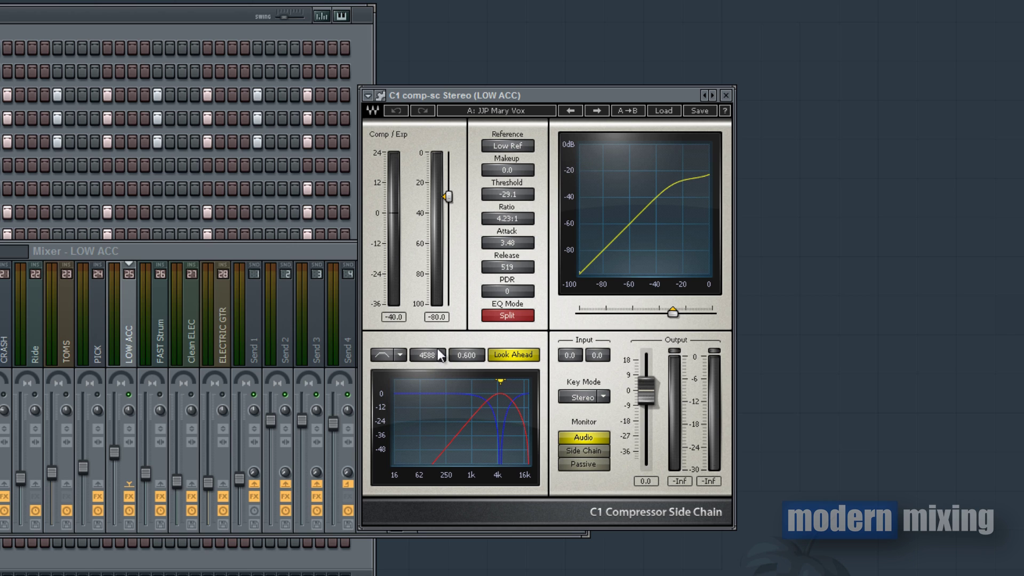
drag(583, 98, 238, 124)
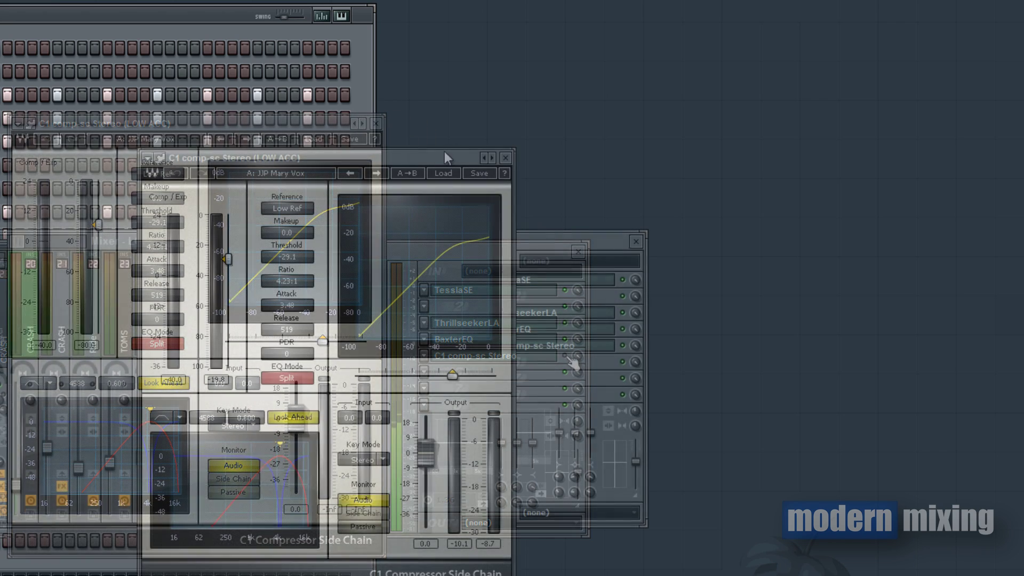
drag(436, 169, 939, 141)
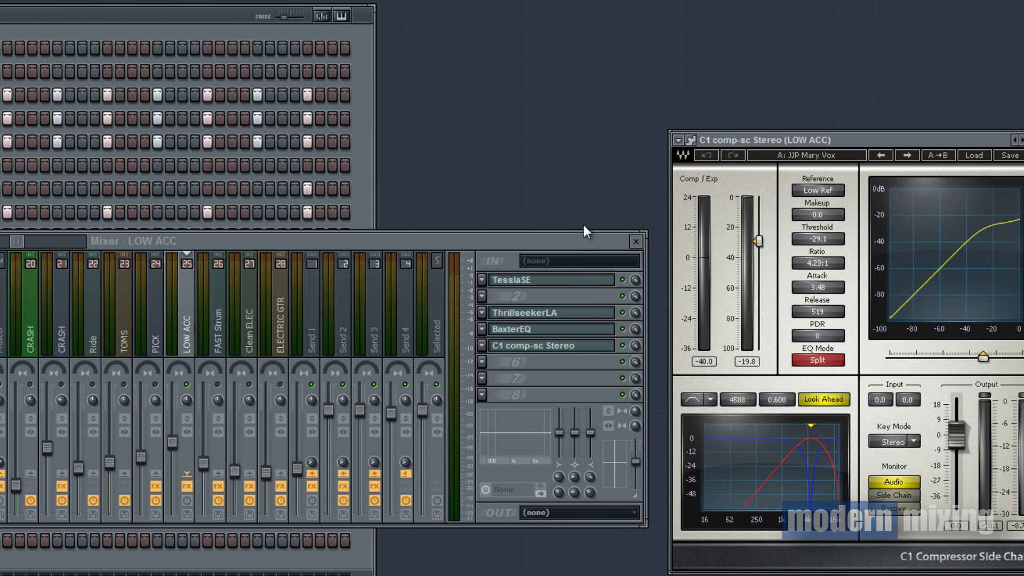
drag(583, 239, 498, 224)
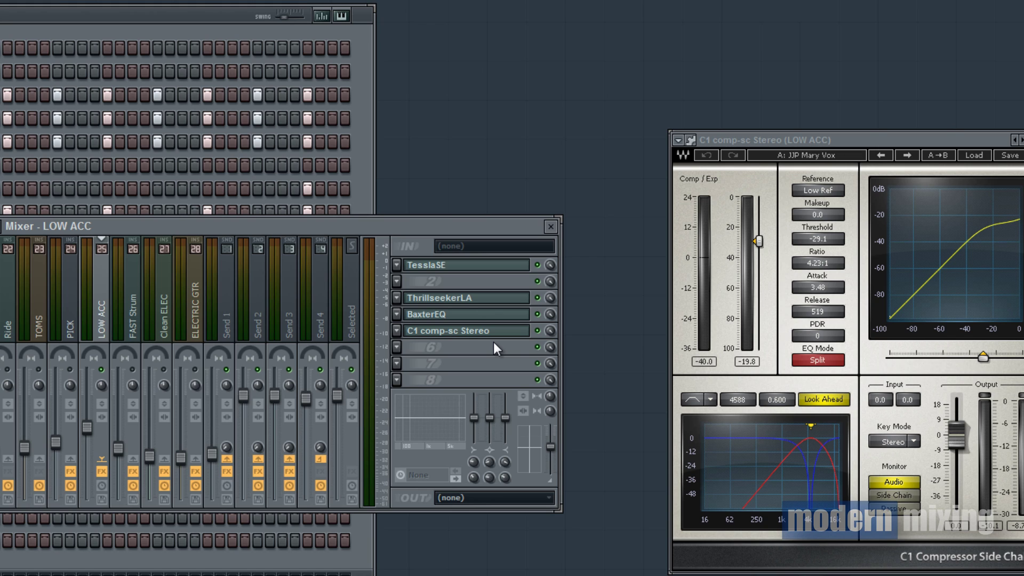
- Recheck the BaxterEQ settings, close its window, and set the C1 compressor's threshold to -29.0 on the LOW ACC track
click(471, 316)
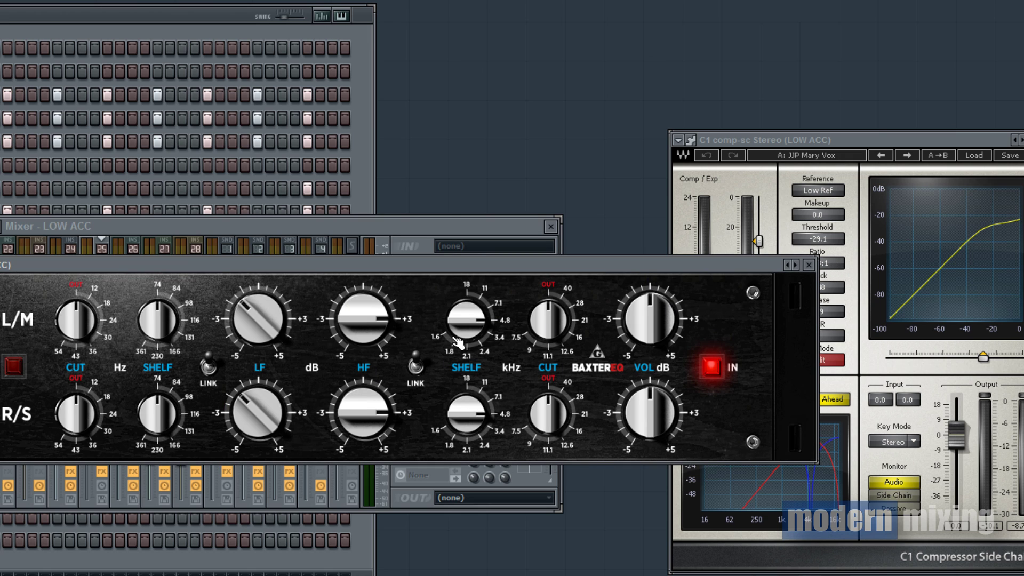
click(808, 265)
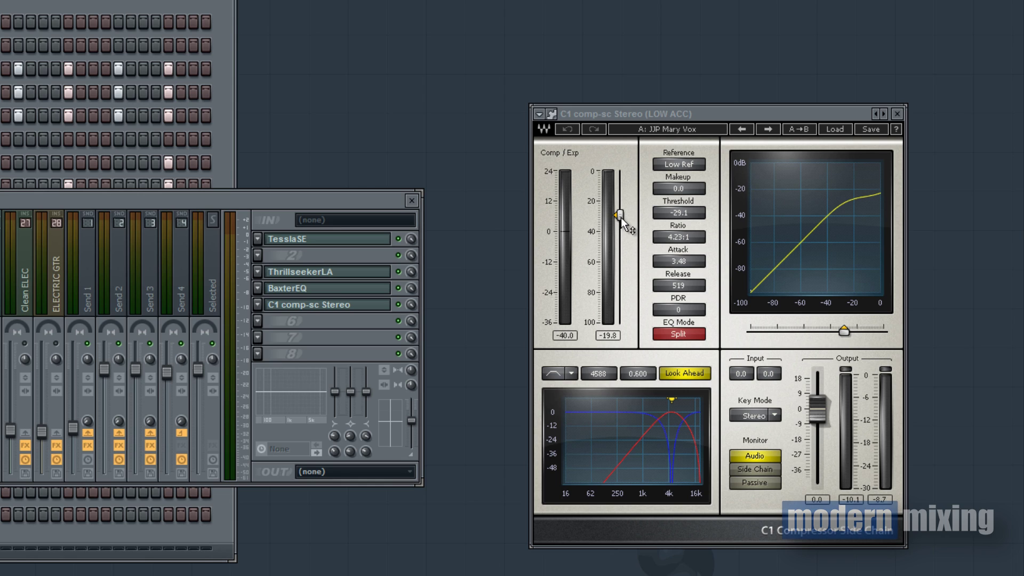
drag(622, 220, 621, 218)
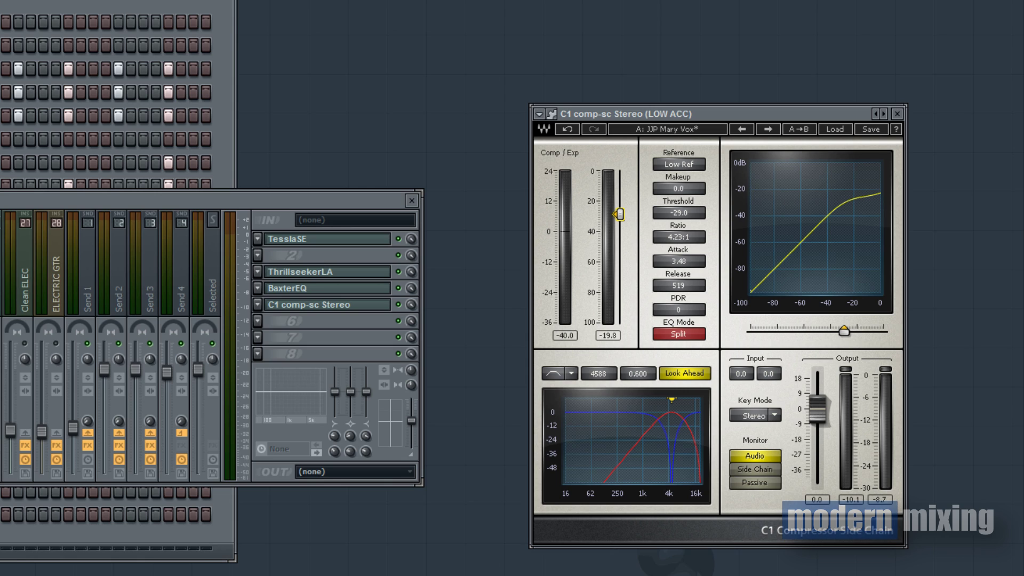
- Unsolo the LOW ACC track so the other tracks play, and bypass TesslaSE, ThrillseekerLA, BaxterEQ and C1 comp-sc Stereo
right_click(0, 344)
click(398, 305)
click(398, 288)
click(398, 272)
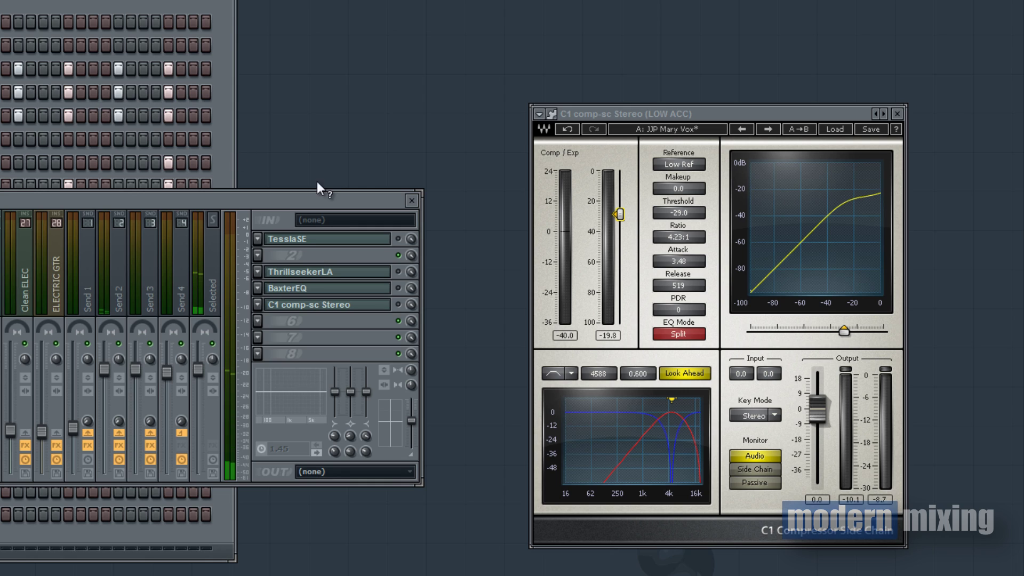
- Enable TesslaSE, ThrillseekerLA, BaxterEQ and C1 comp-sc Stereo again during playback to hear the processed guitar in the mix
click(397, 238)
click(397, 271)
click(398, 288)
click(398, 304)
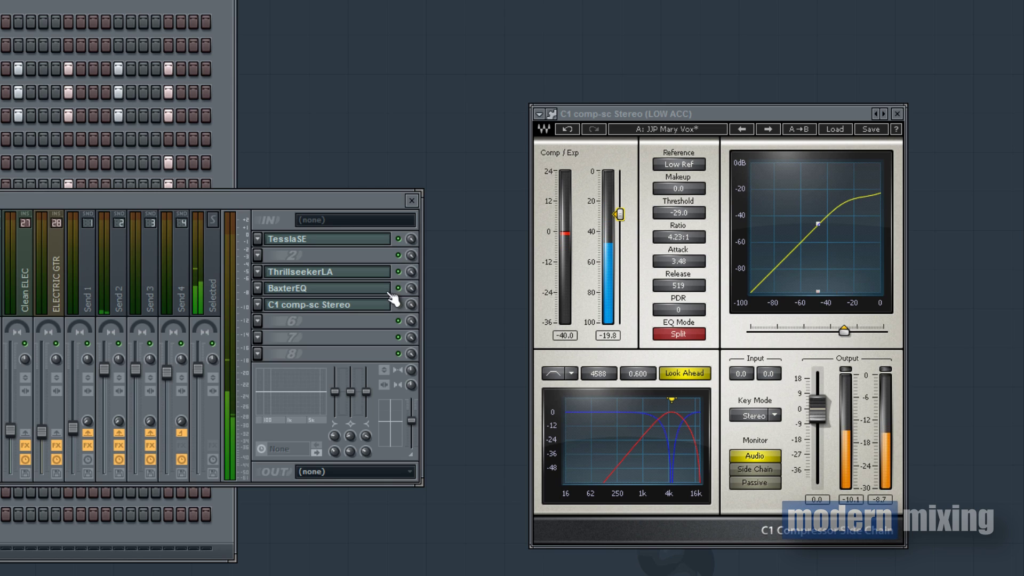
- Bypass all four LOW ACC effects once more to compare against the unprocessed guitar, and close the C1 compressor window
click(398, 238)
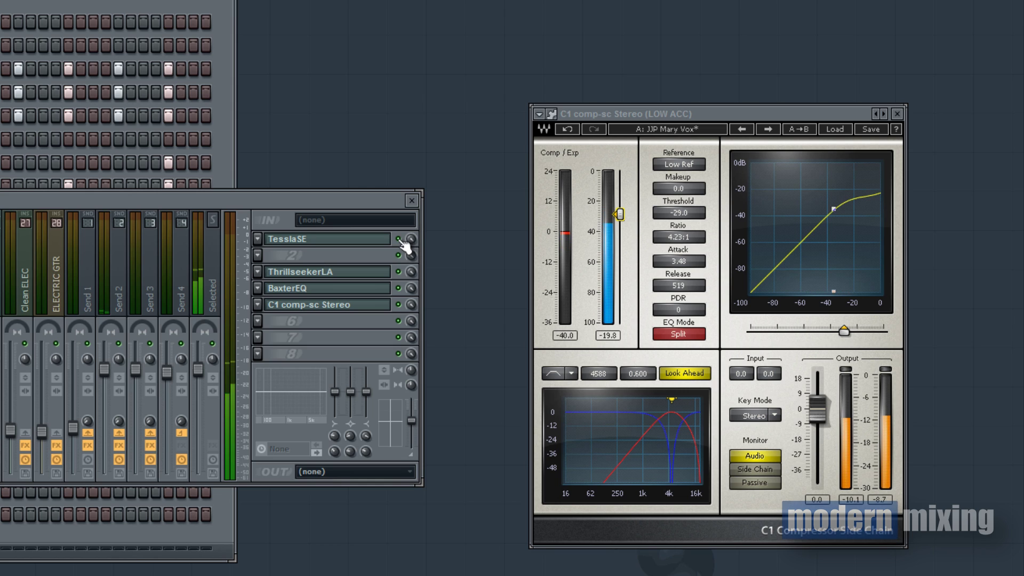
click(397, 271)
click(398, 304)
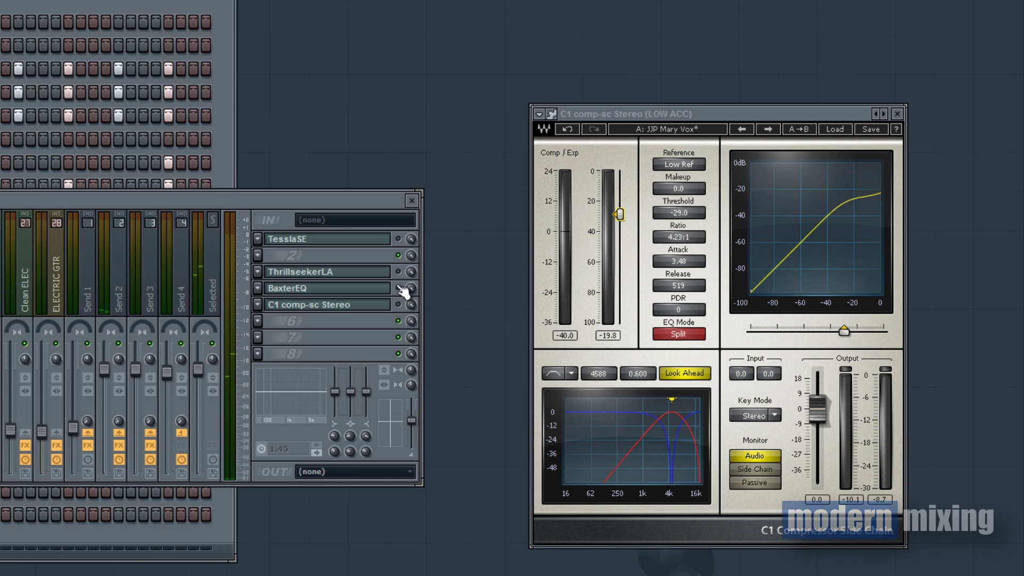
click(398, 288)
click(896, 114)
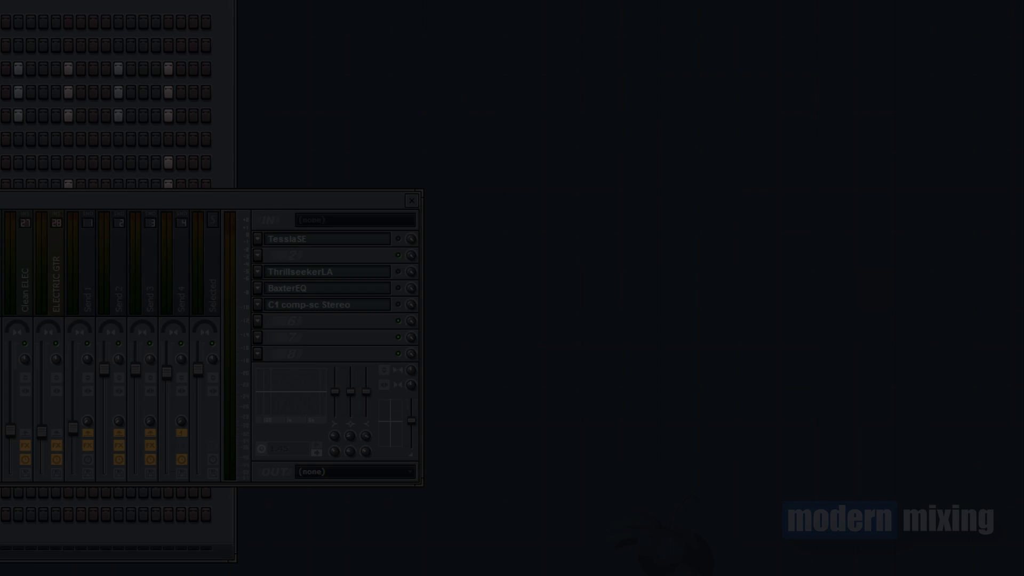